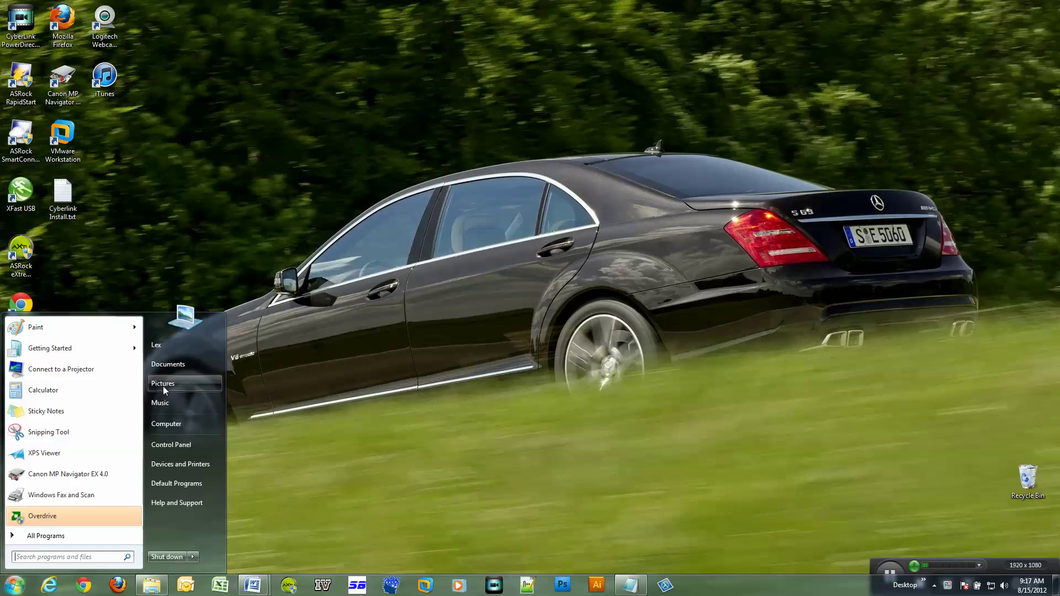
Step: Open the Pictures library from the Start menu
click(163, 384)
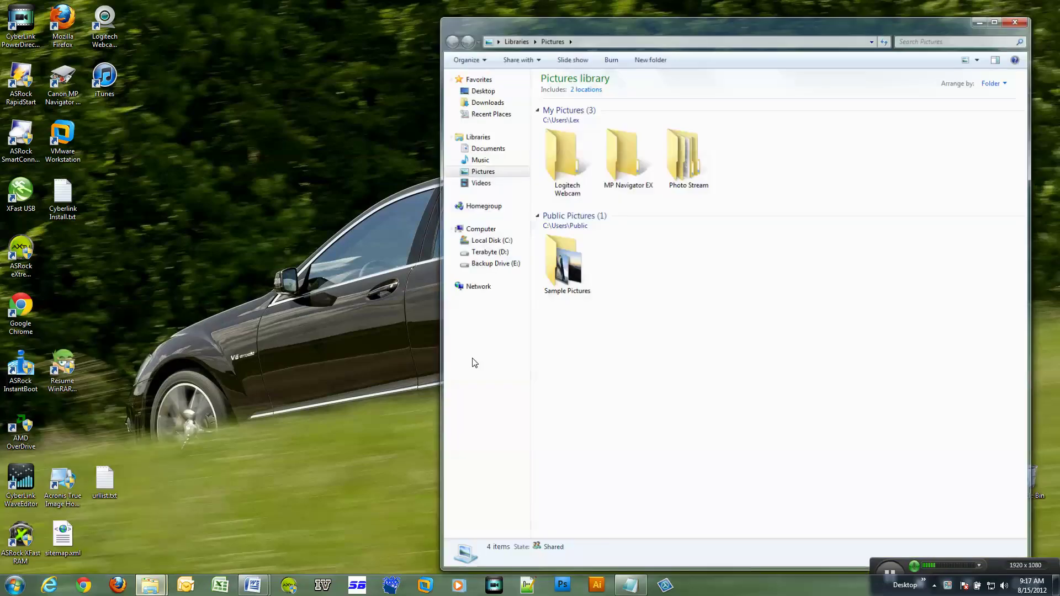
double_click(579, 273)
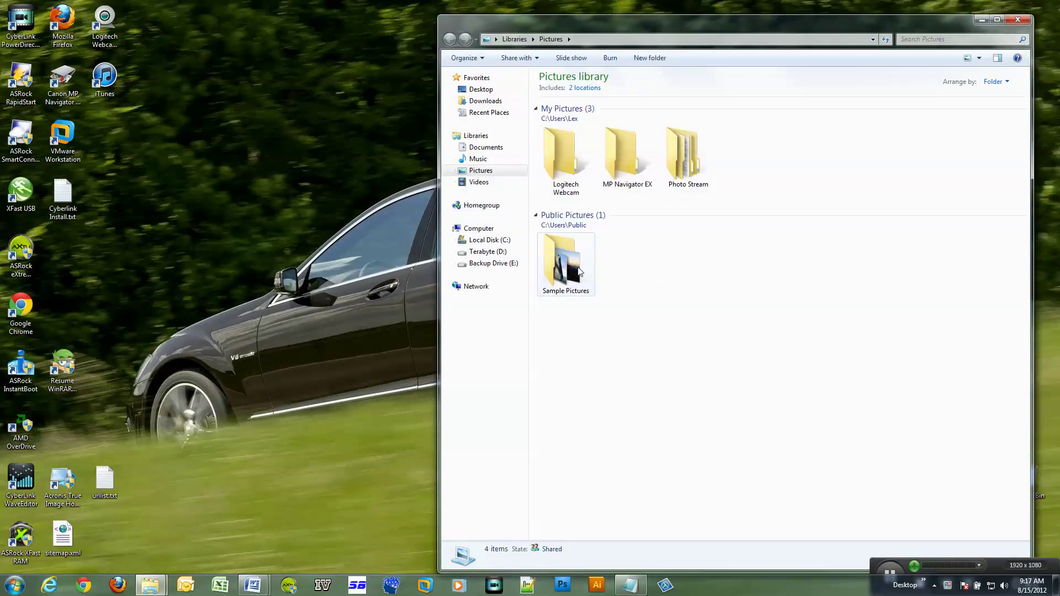
key(BackSpace)
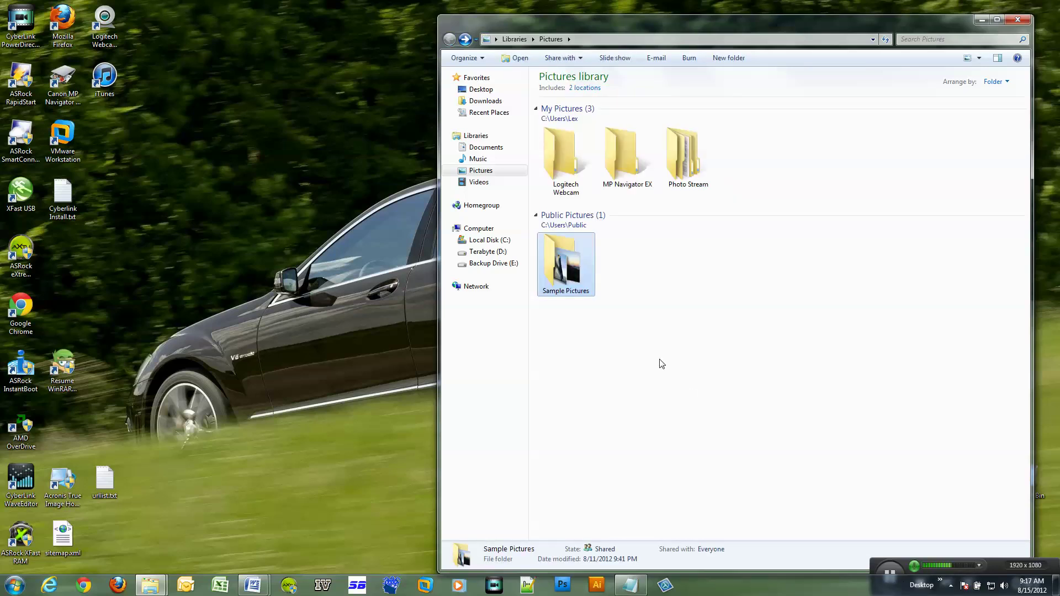
right_click(476, 174)
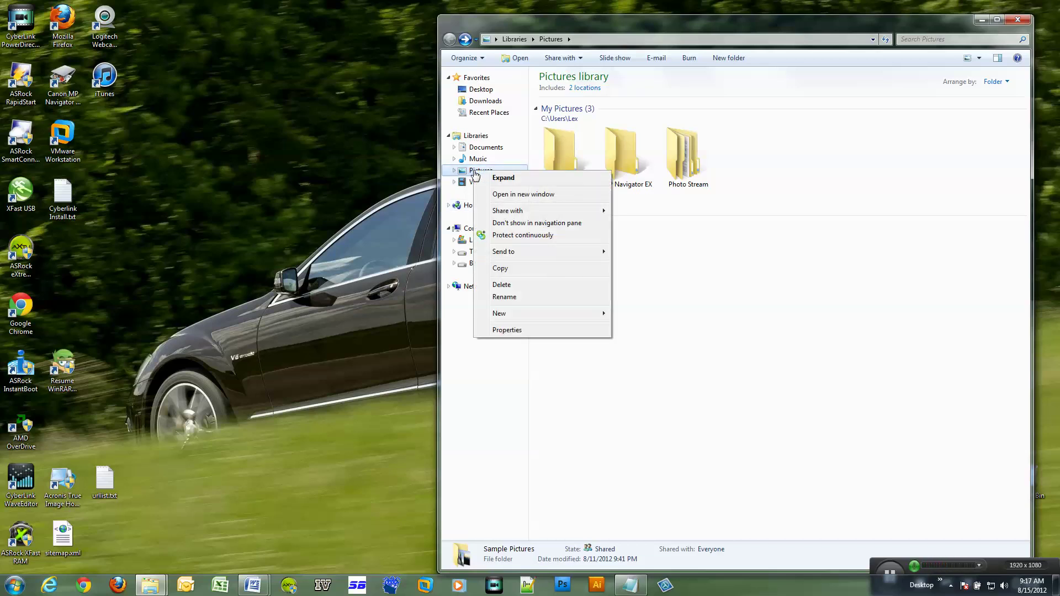
Step: Bring up the Pictures library properties dialog and review its existing locations
click(505, 330)
drag(558, 303, 315, 158)
click(335, 201)
key(Down)
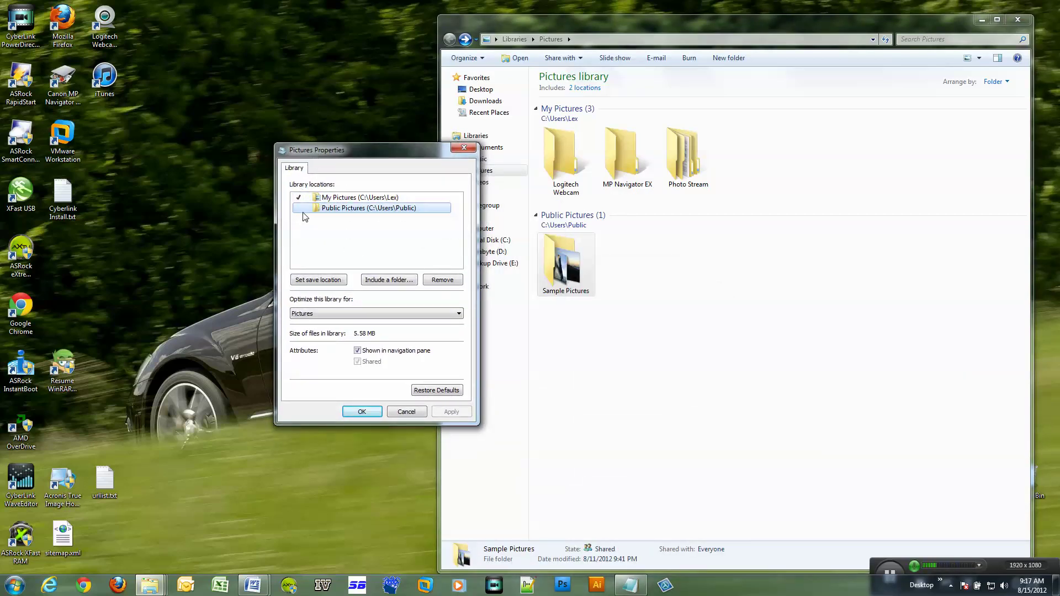
click(324, 227)
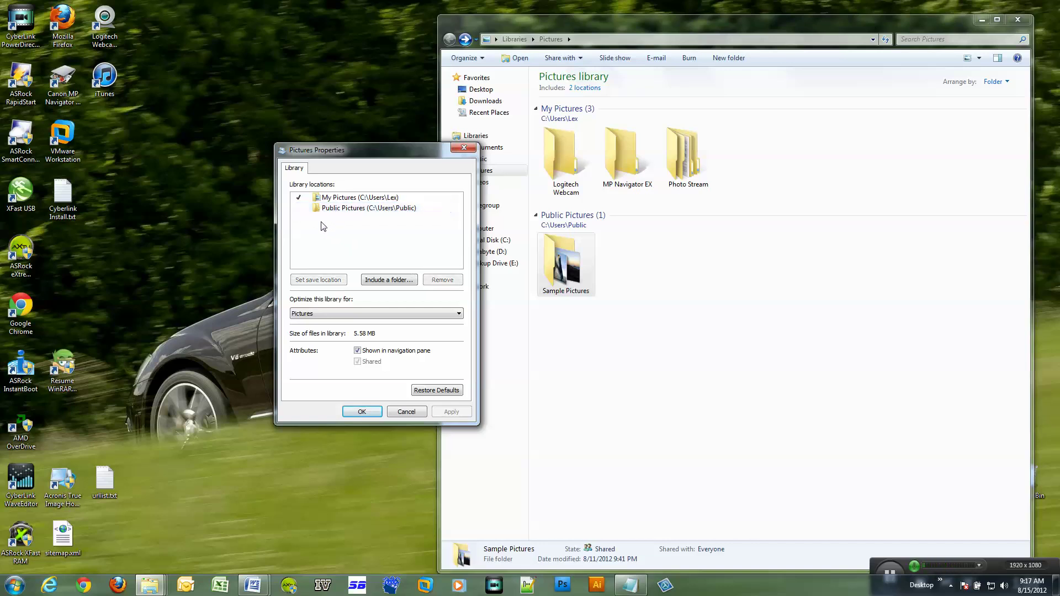
Step: Include D:\My Documents\My Pictures as a library location, then apply and close
click(388, 280)
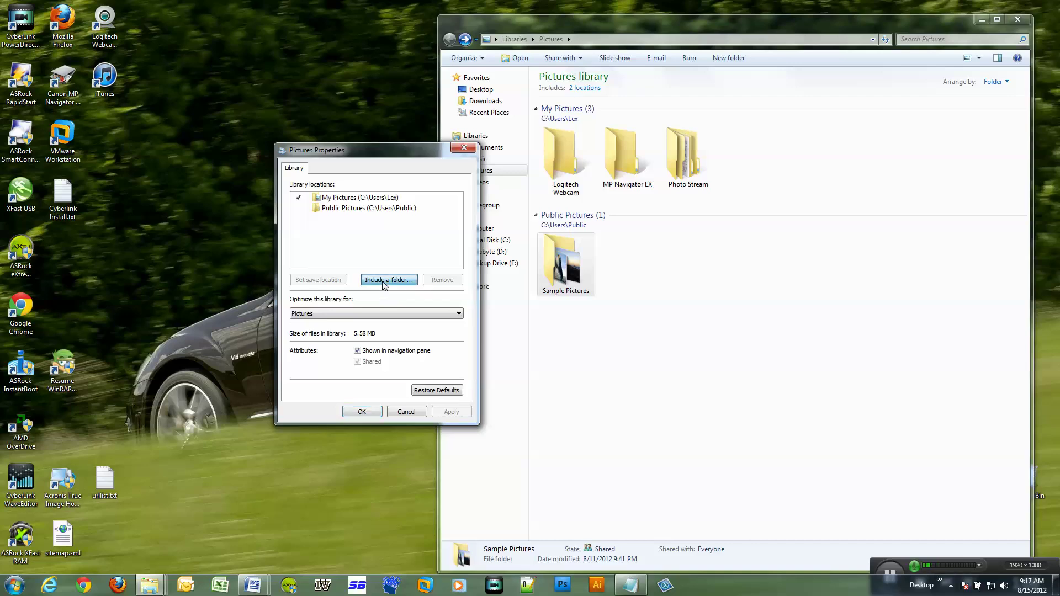
click(407, 270)
double_click(407, 269)
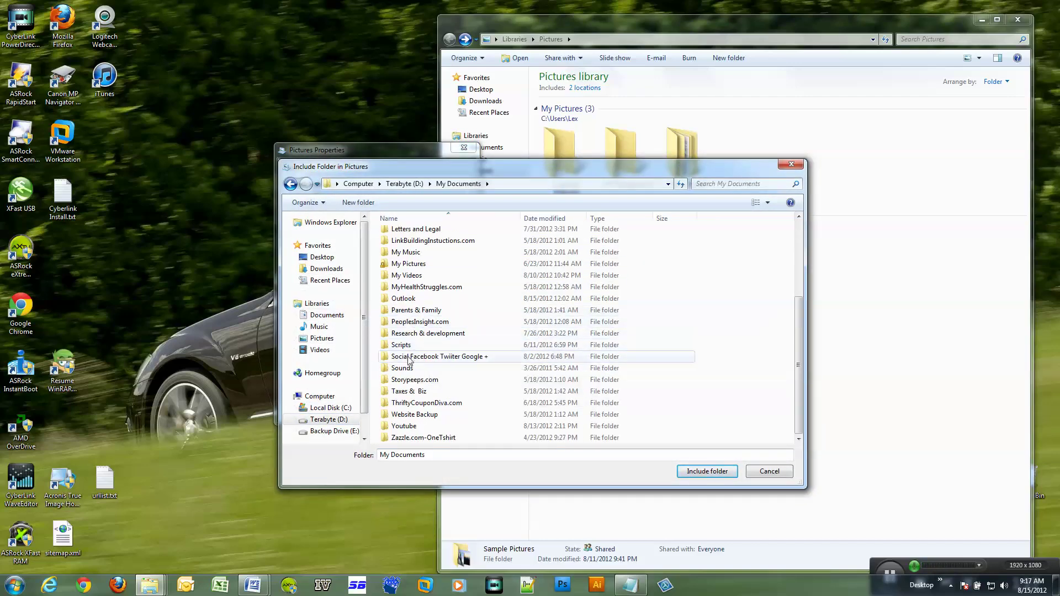
scroll(411, 386, up, 5)
click(408, 385)
click(415, 396)
click(391, 386)
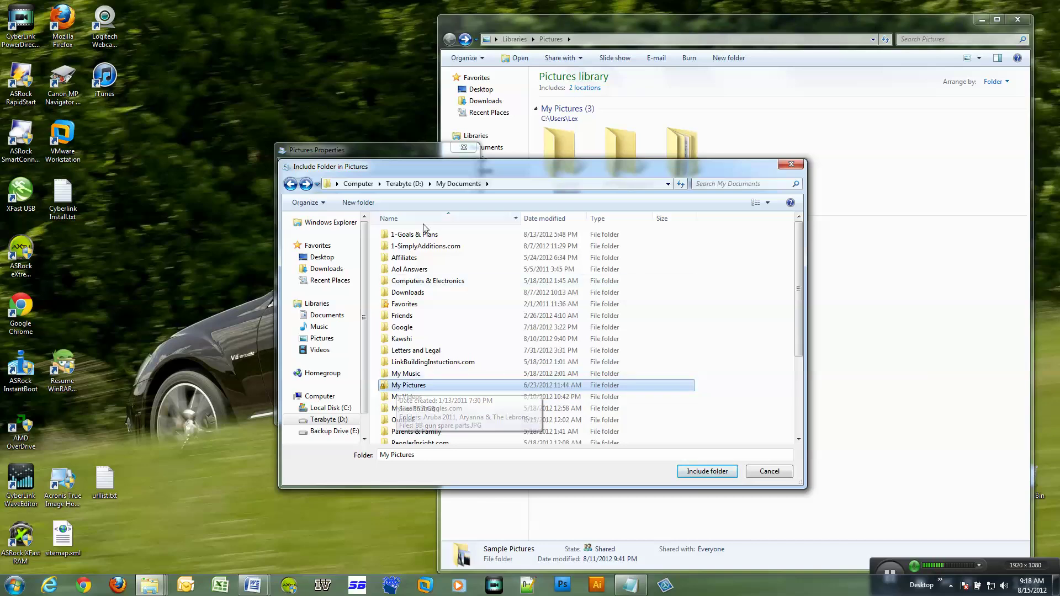
click(705, 472)
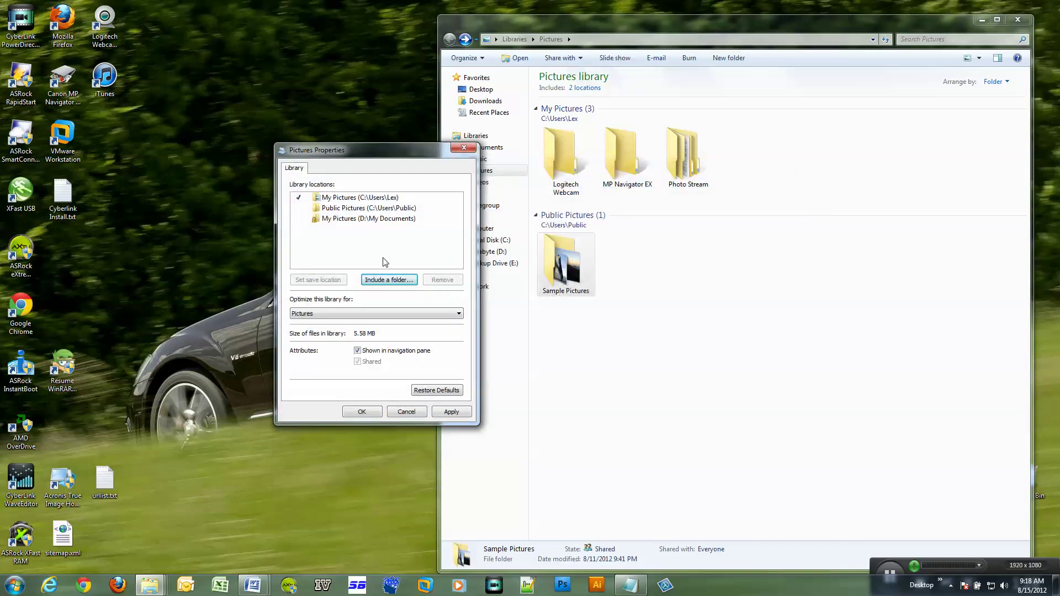
click(368, 221)
click(451, 411)
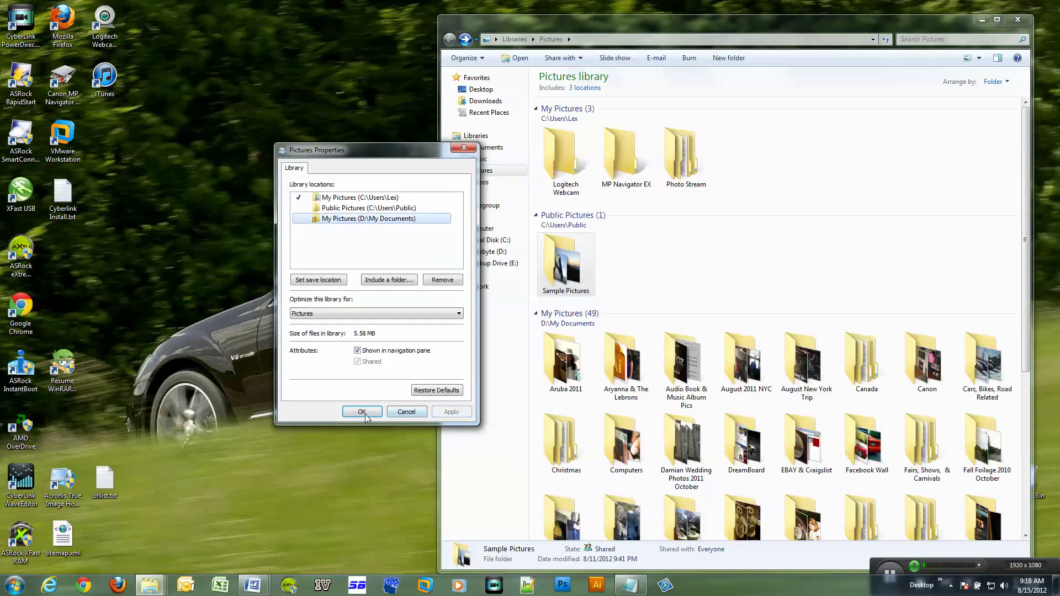
click(362, 412)
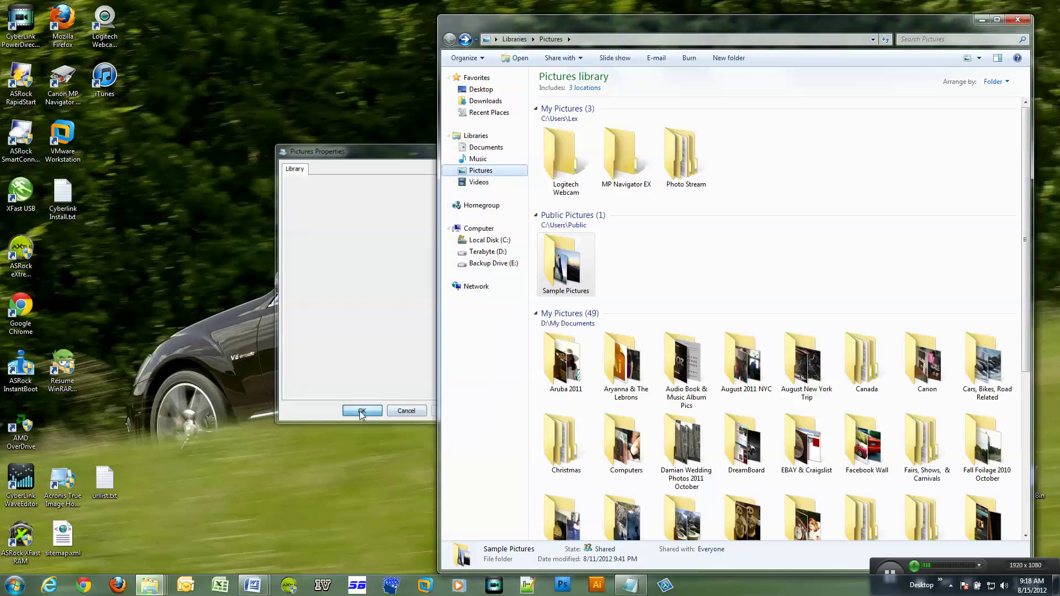
click(478, 159)
click(480, 170)
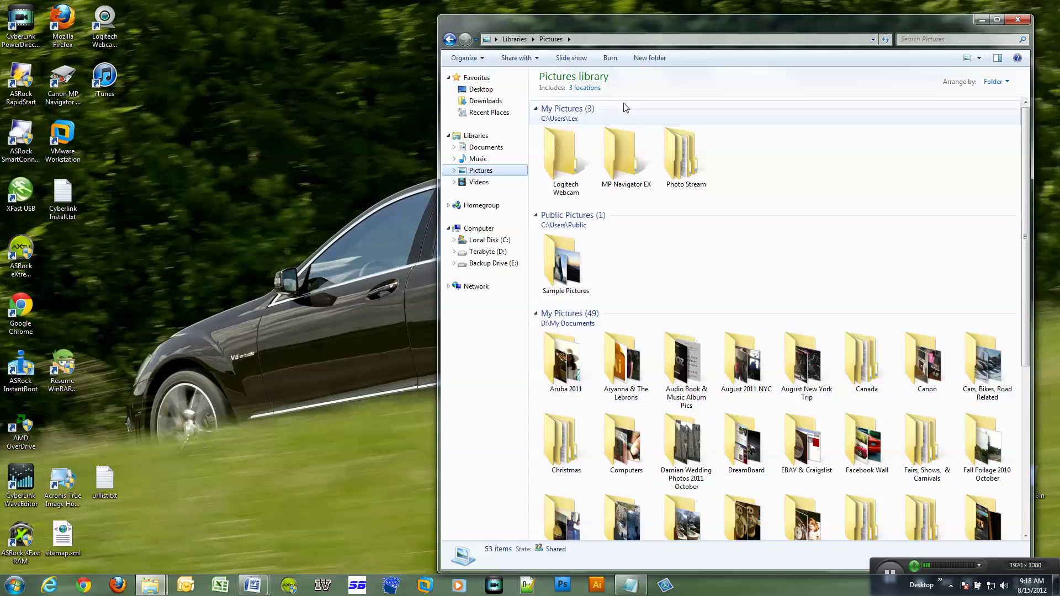
right_click(488, 176)
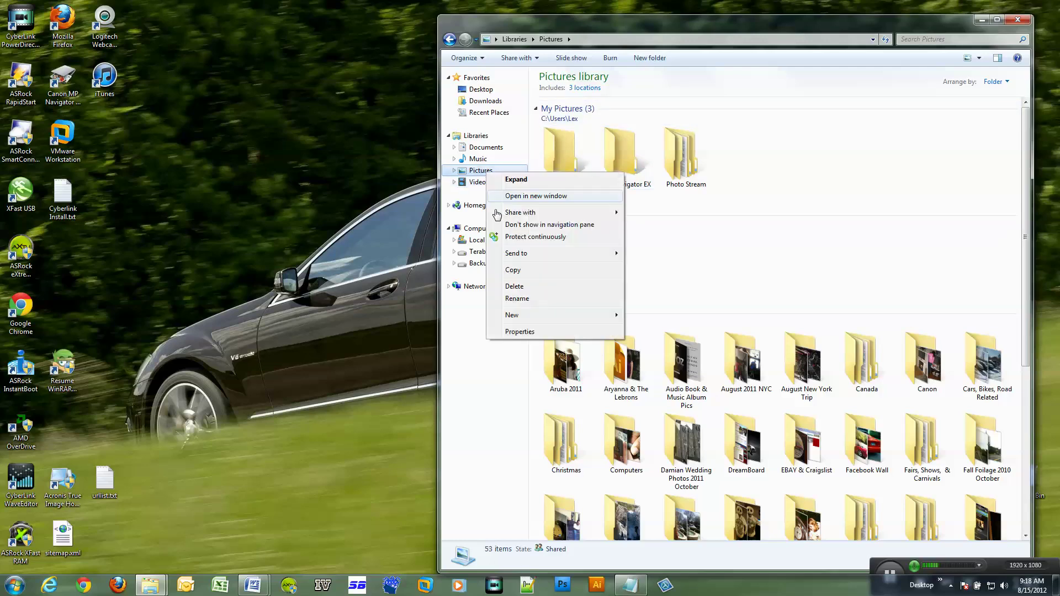
Step: Move My Pictures (D:\My Documents) to the top and set it as the default save location
click(512, 334)
drag(559, 302, 284, 154)
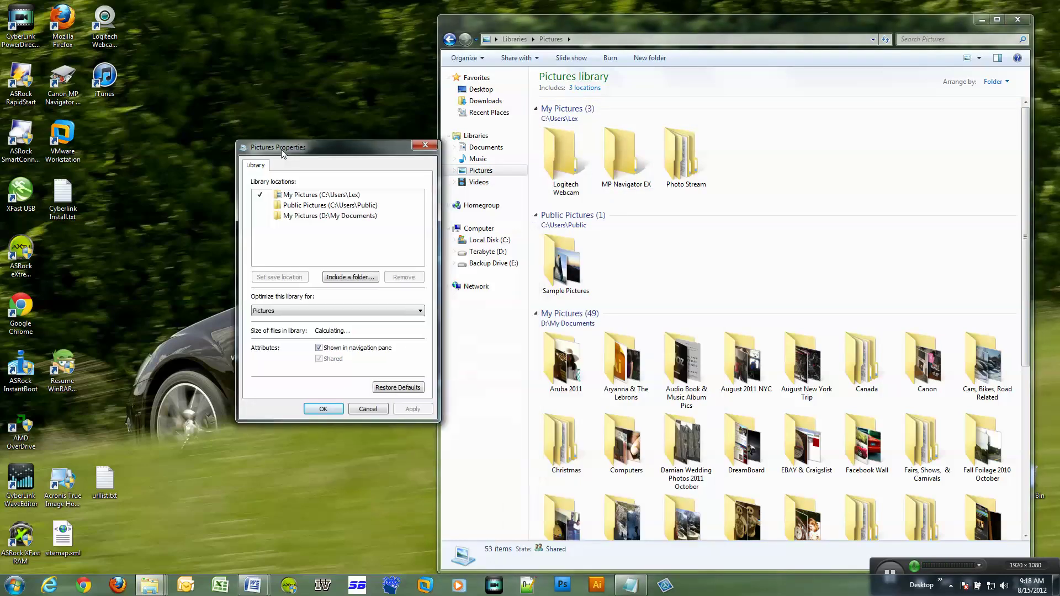
drag(315, 216, 317, 193)
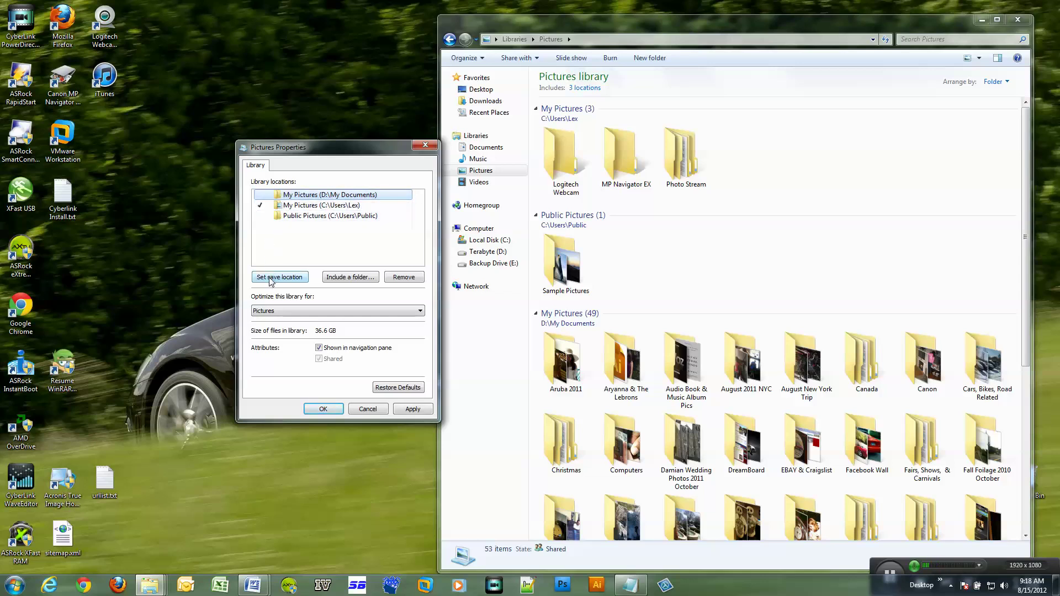
click(297, 206)
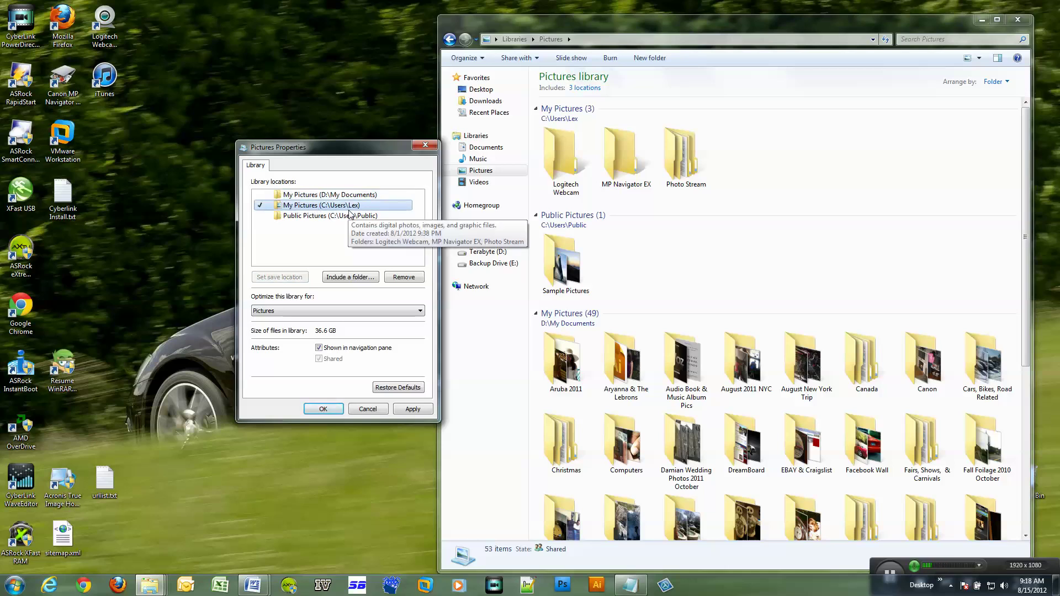
click(295, 196)
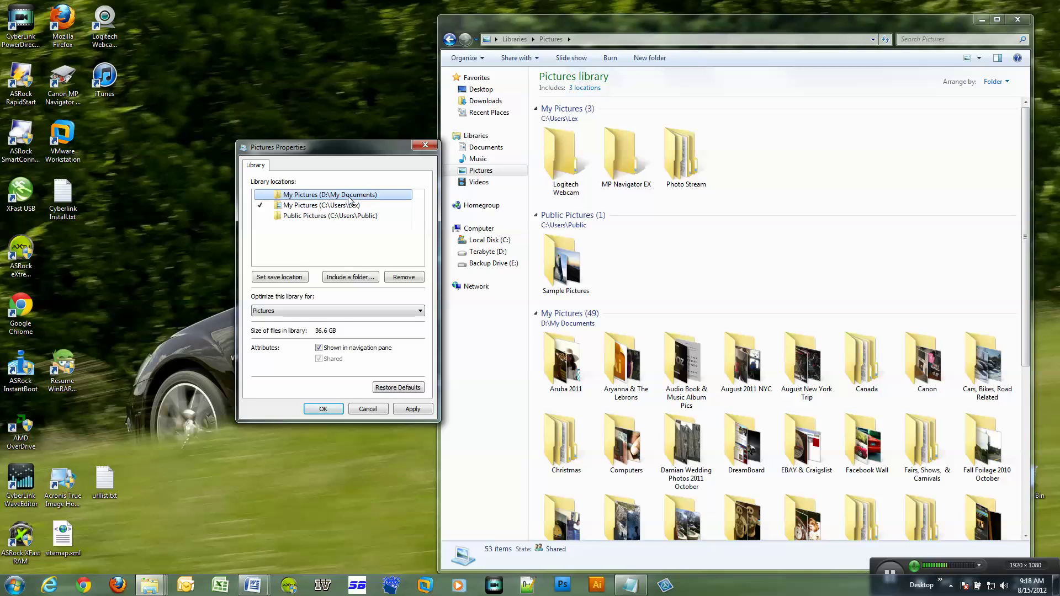
click(282, 277)
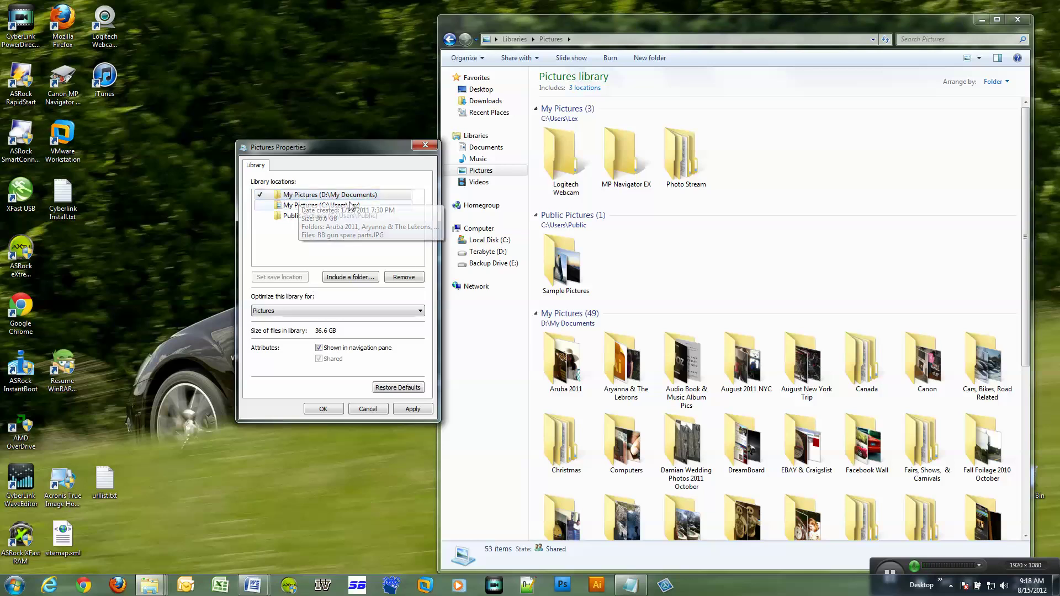
click(409, 409)
click(323, 408)
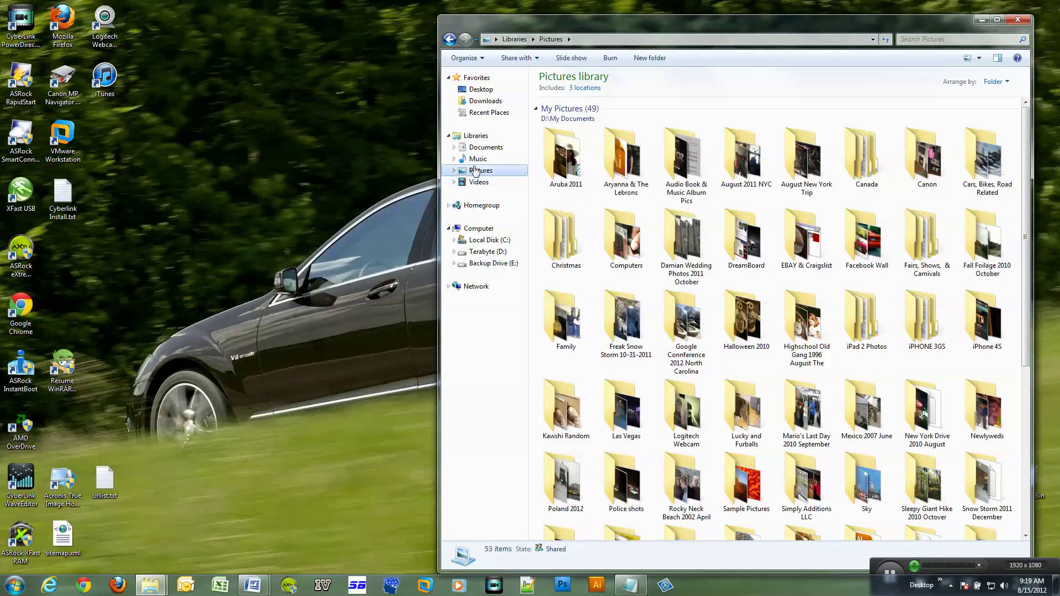
Step: Scroll through the Pictures library, look at Documents, then switch to the Music library
click(478, 159)
click(480, 171)
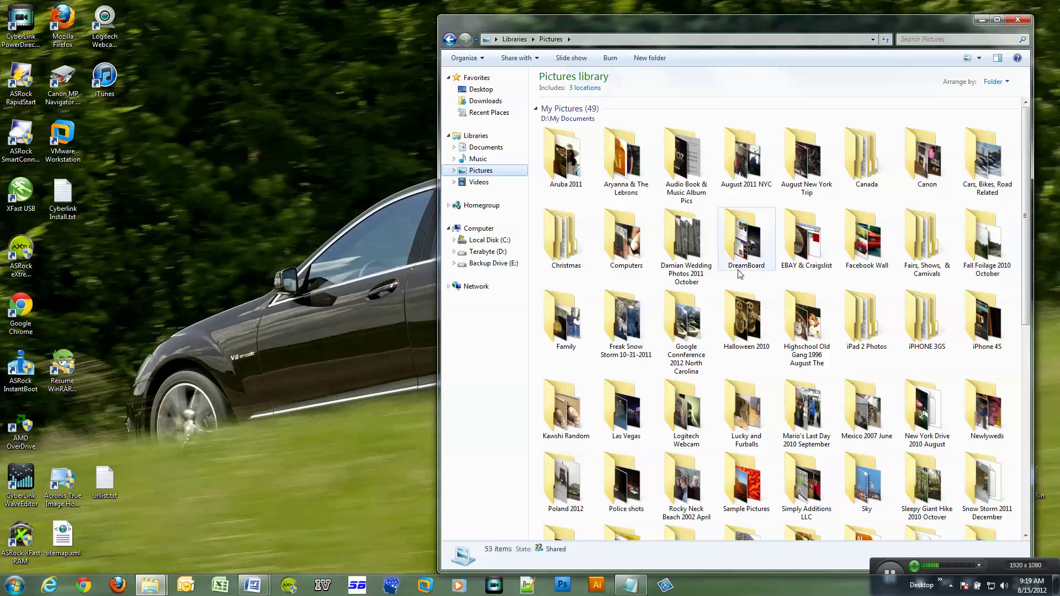
scroll(789, 376, down, 5)
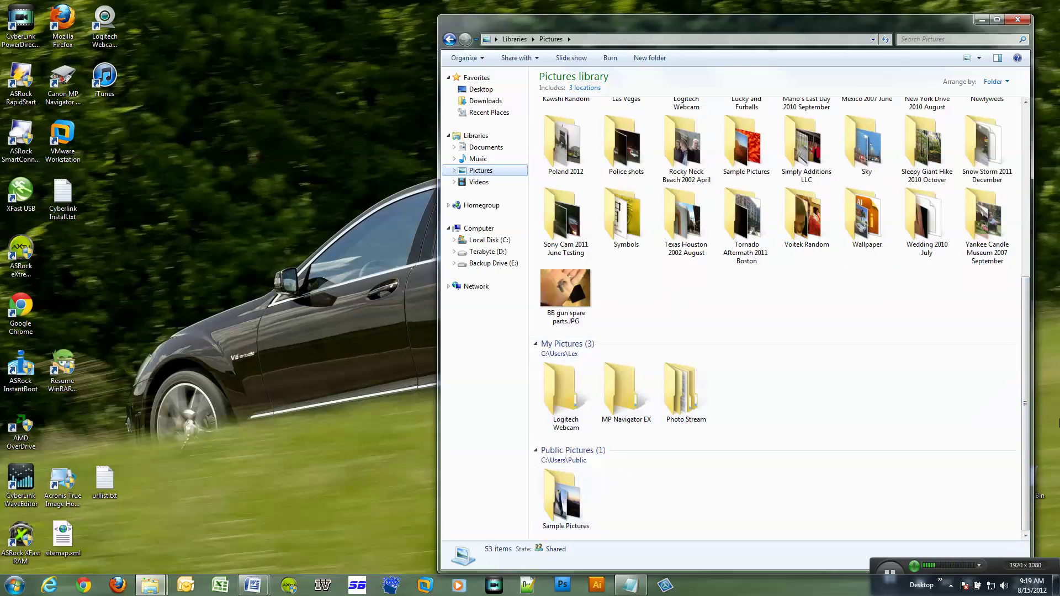
drag(1022, 430, 1009, 182)
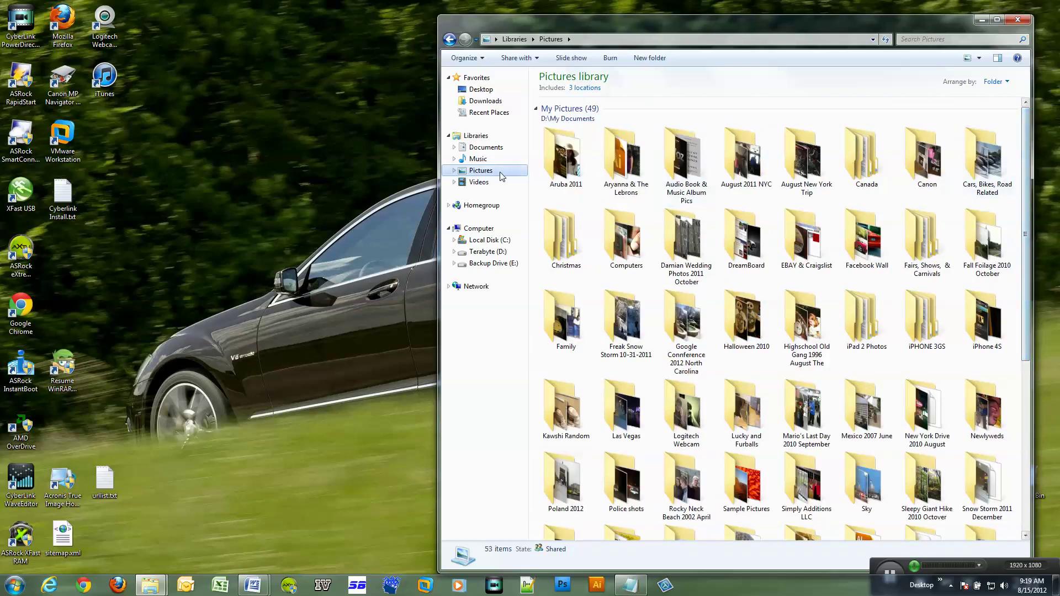
click(479, 148)
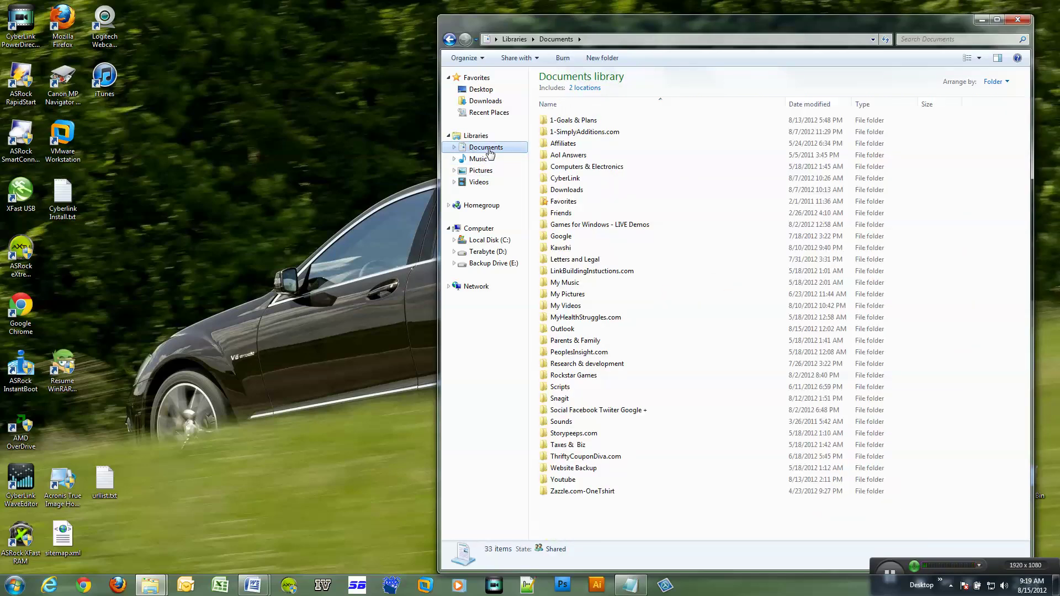
click(478, 160)
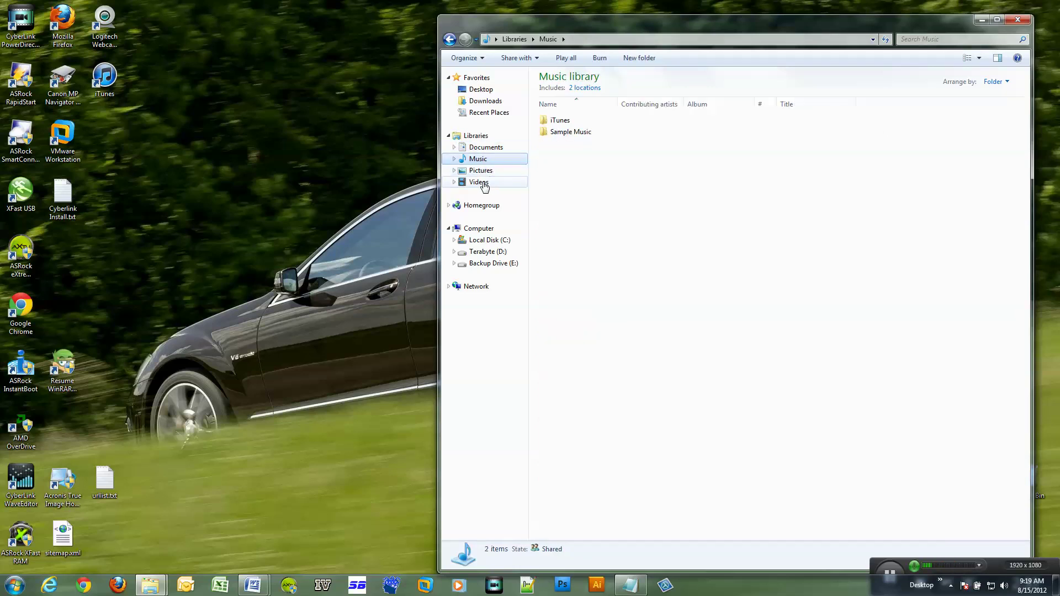
Step: Include D:\My Documents\Downloads\Audio Music Books as a Music library location and apply
right_click(476, 159)
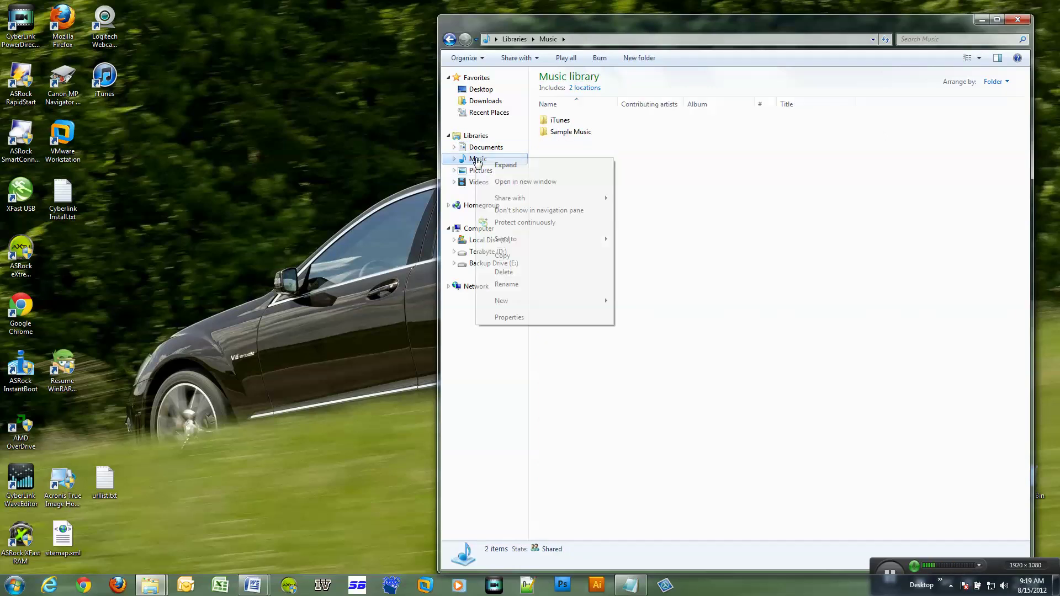
click(509, 317)
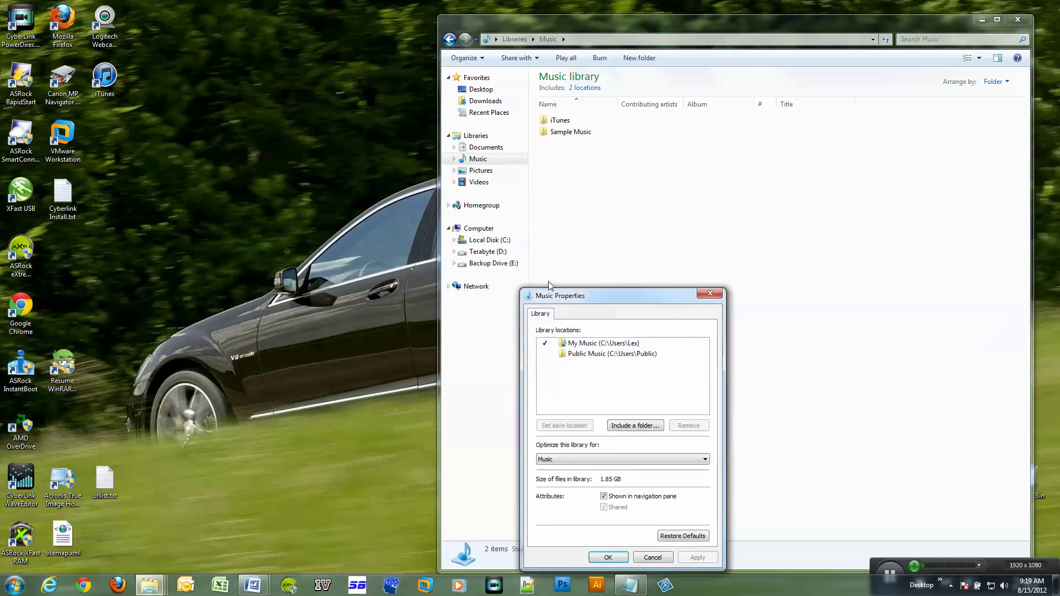
drag(602, 293, 303, 108)
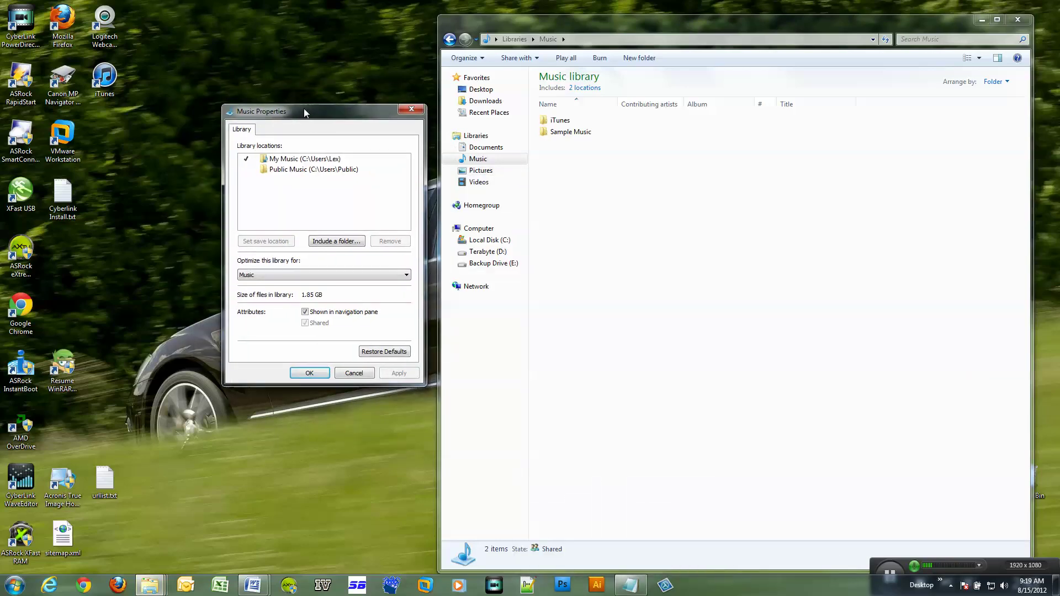
click(336, 242)
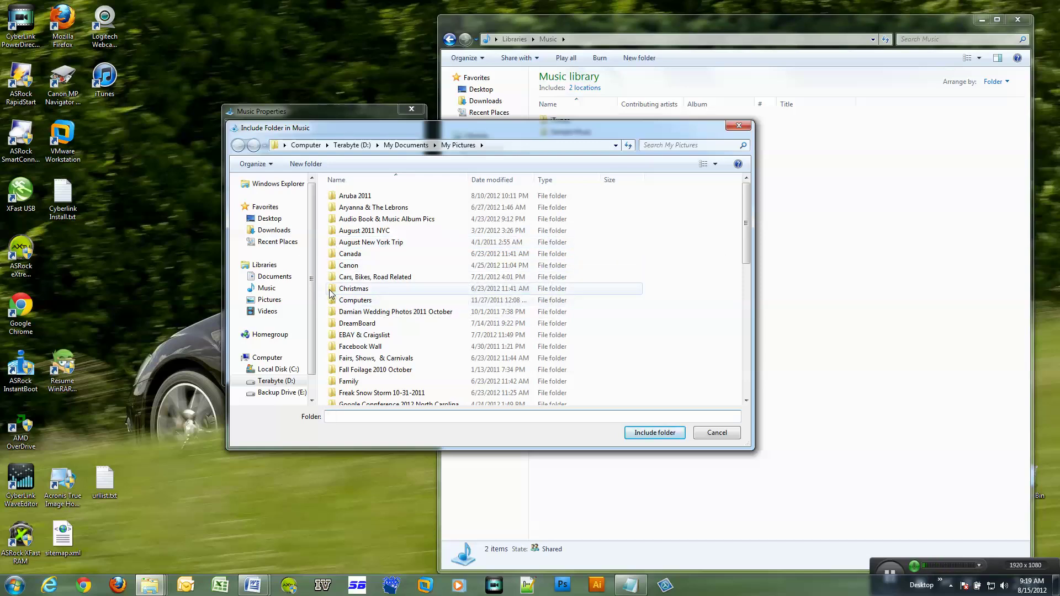
key(alt+Left)
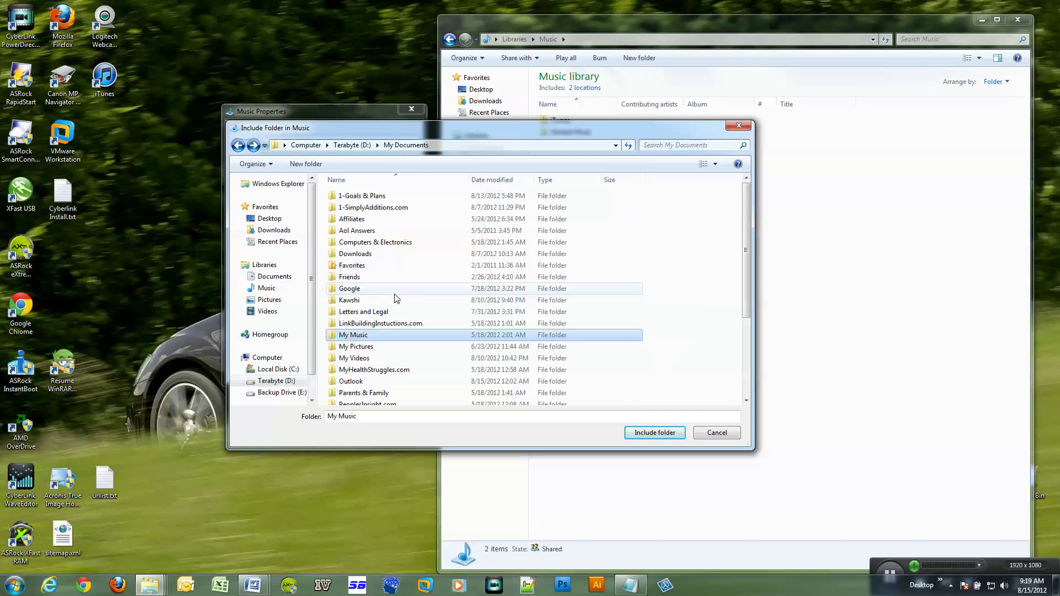
double_click(348, 255)
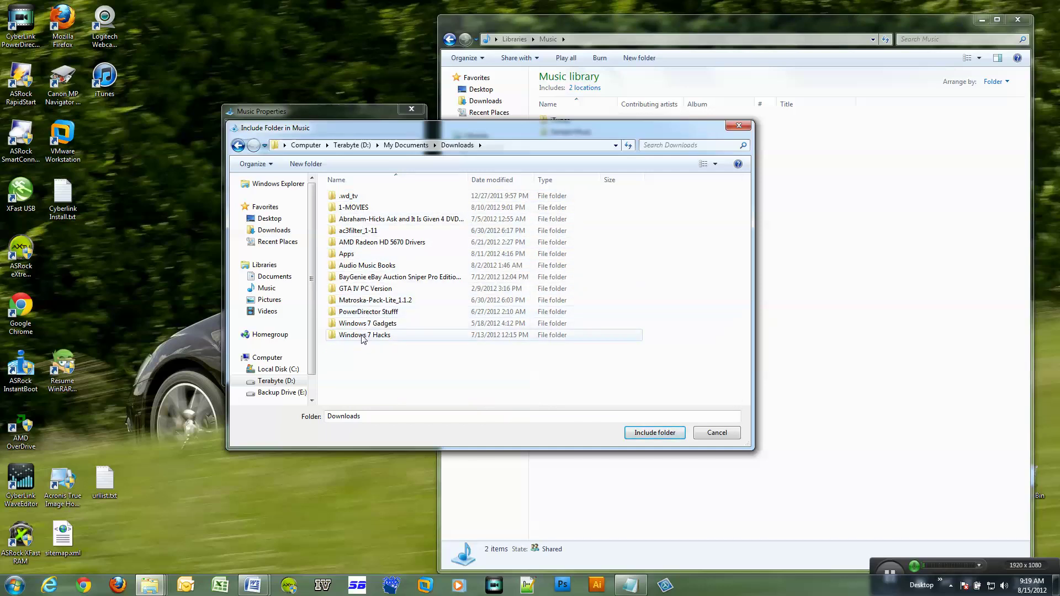
click(386, 267)
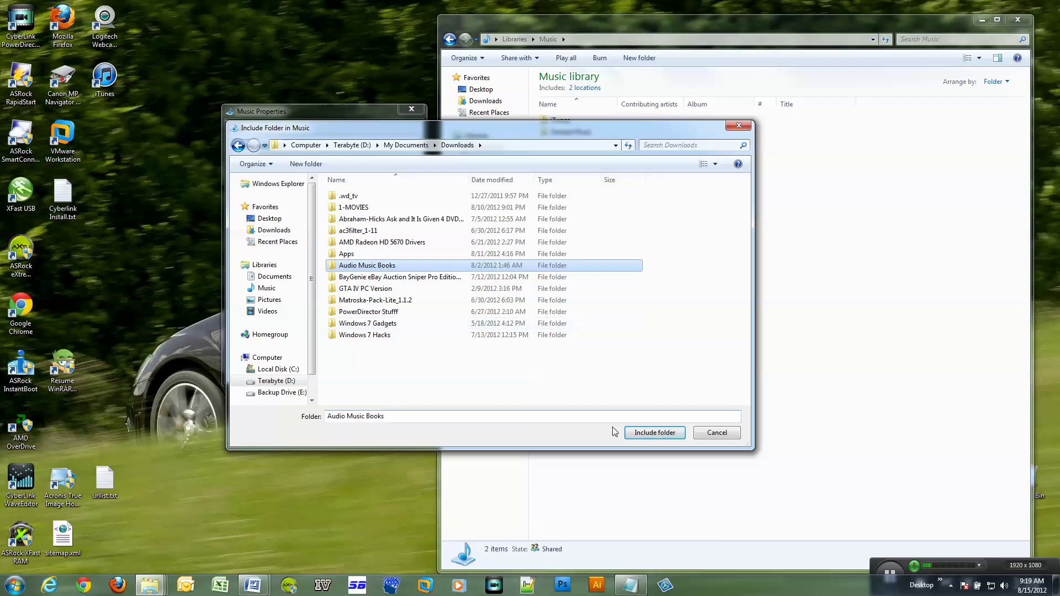
click(644, 434)
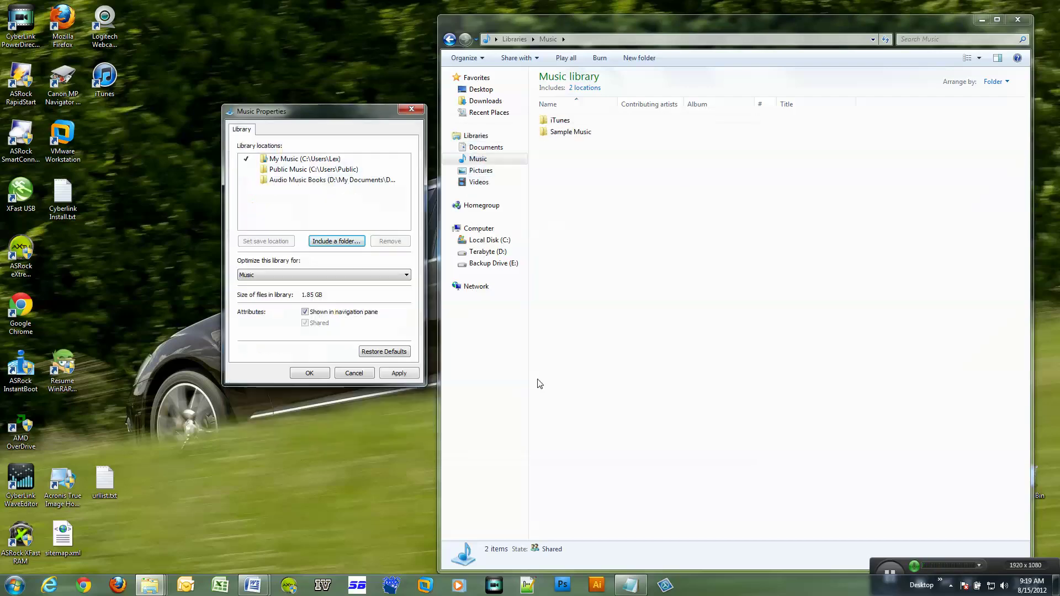
click(408, 373)
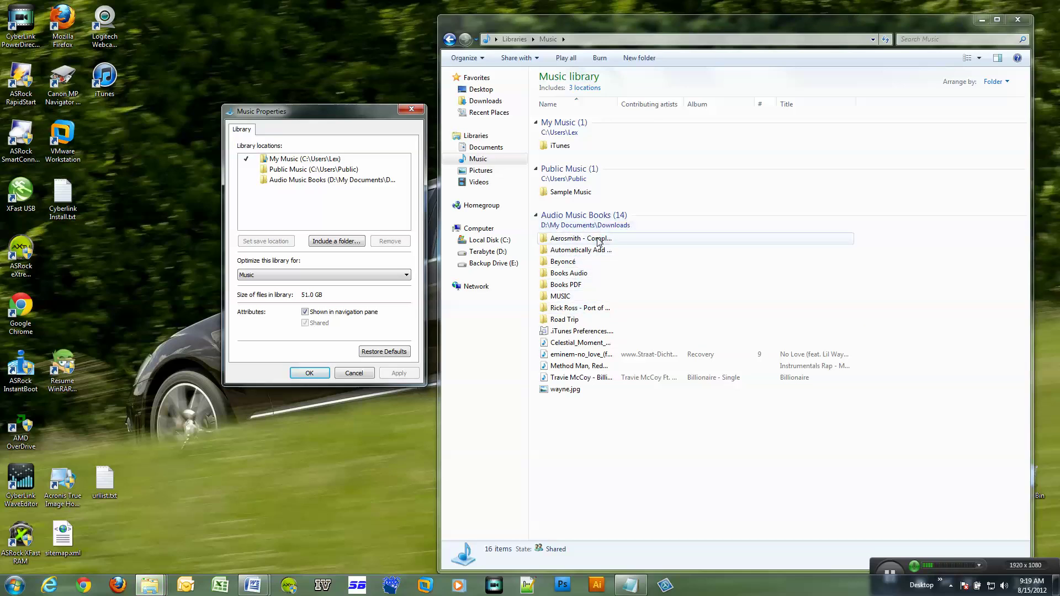
Step: Drag Audio Music Books to the top of the Music library locations, apply, and close the dialog
drag(311, 184, 310, 163)
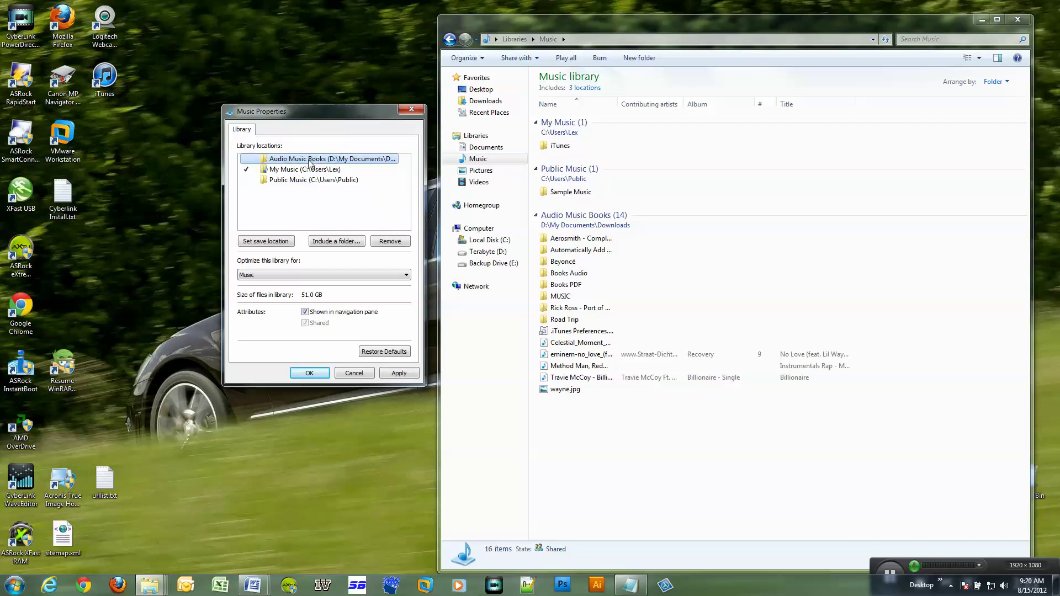
click(399, 373)
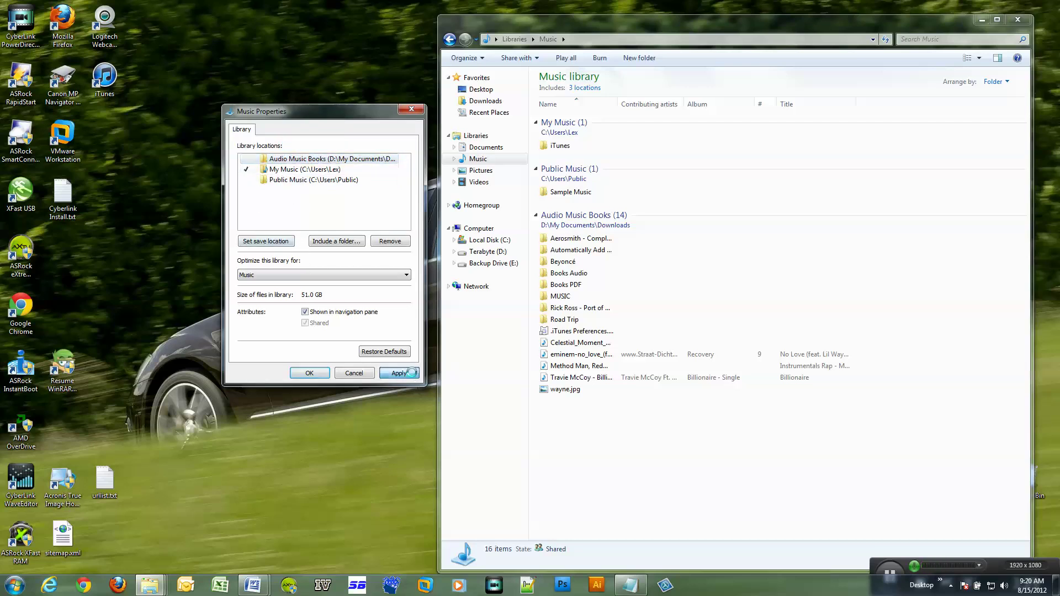
click(624, 135)
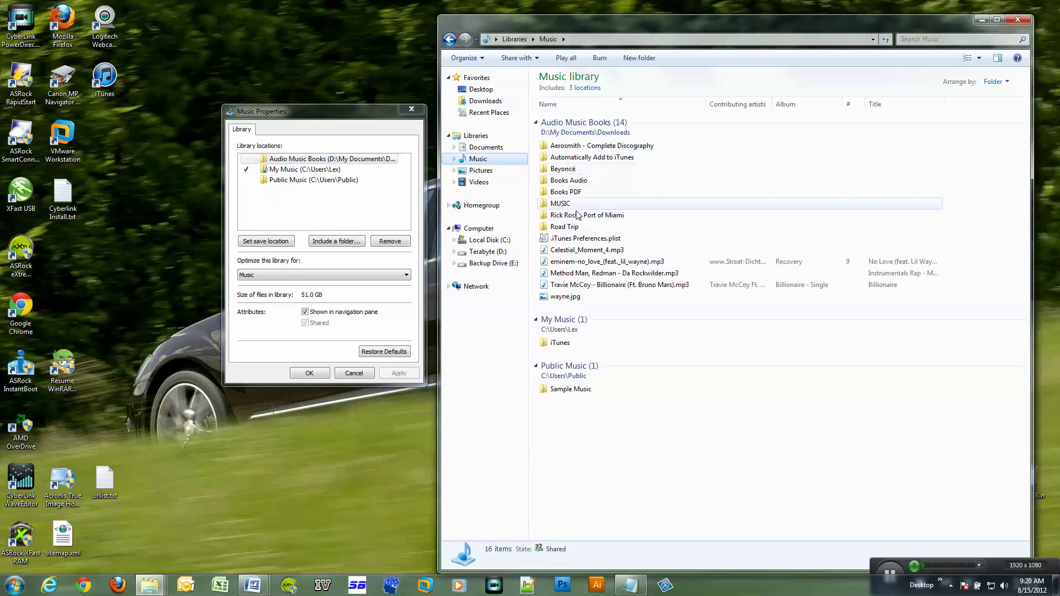
click(337, 171)
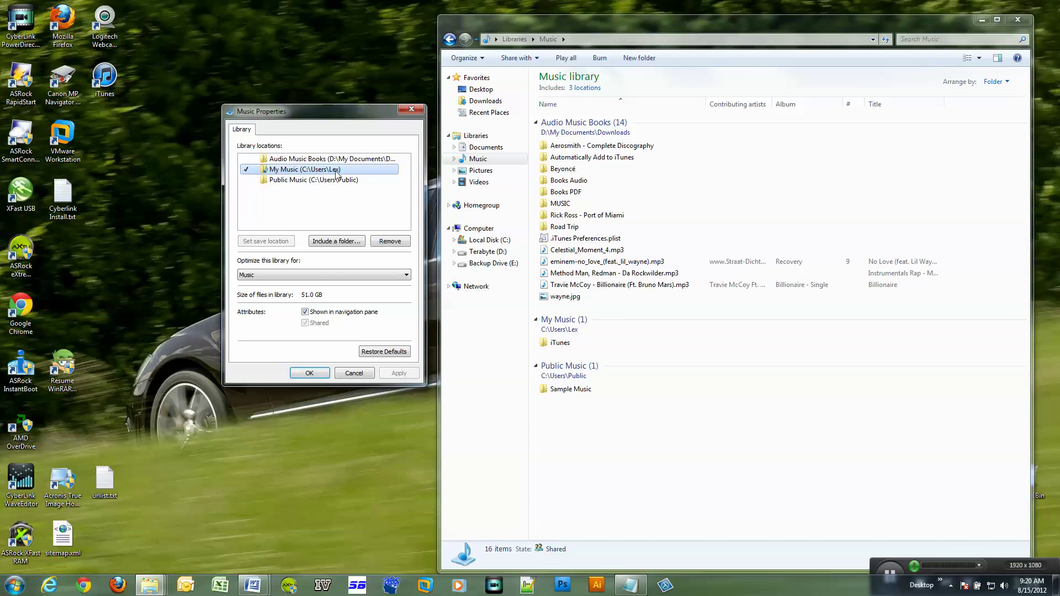
click(354, 373)
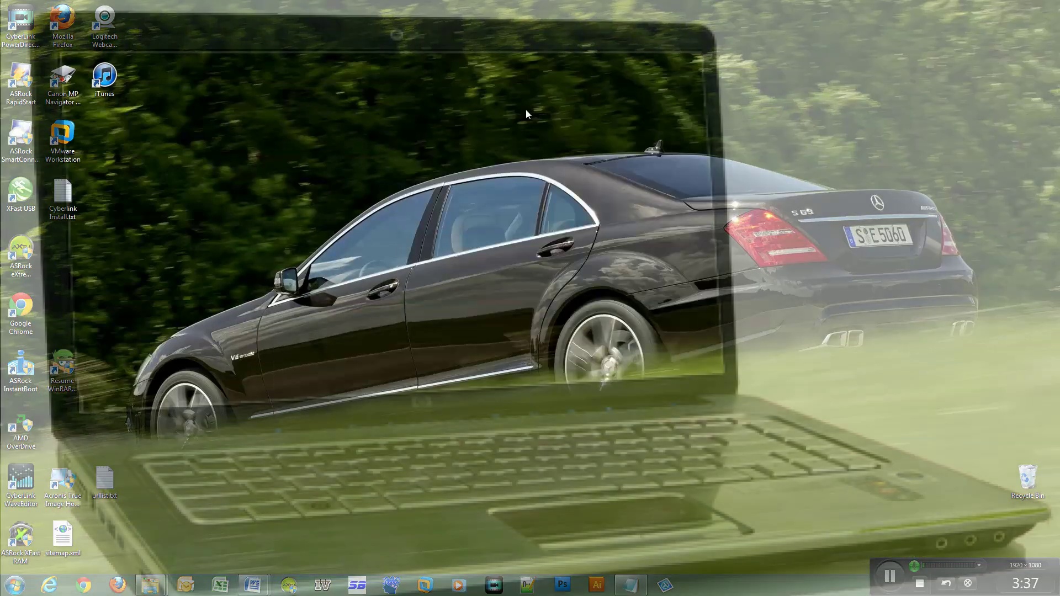